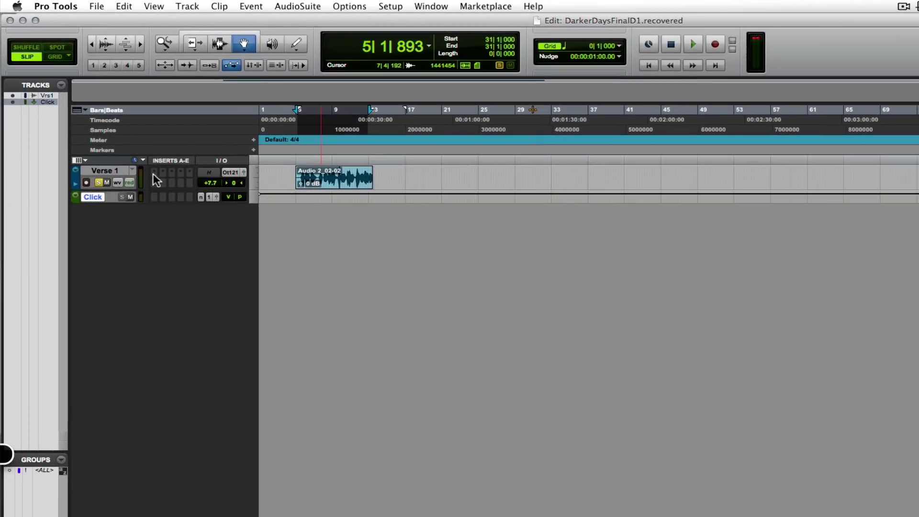
Step: Insert the Dyn3 Compressor/Limiter (mono) plug-in in the first insert slot of the Verse 1 track
{"action": "left_click", "coordinate": [154, 173]}
{"action": "mouse_move", "coordinate": [168, 197]}
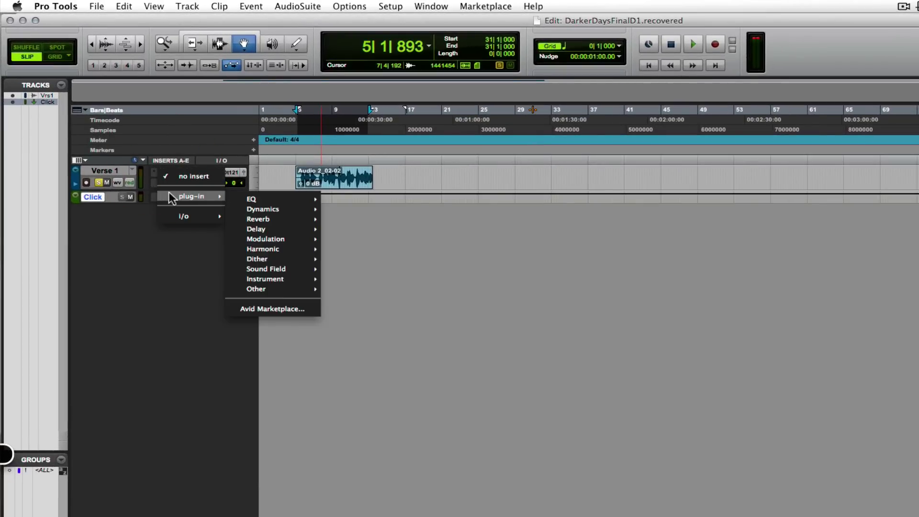
{"action": "mouse_move", "coordinate": [266, 206]}
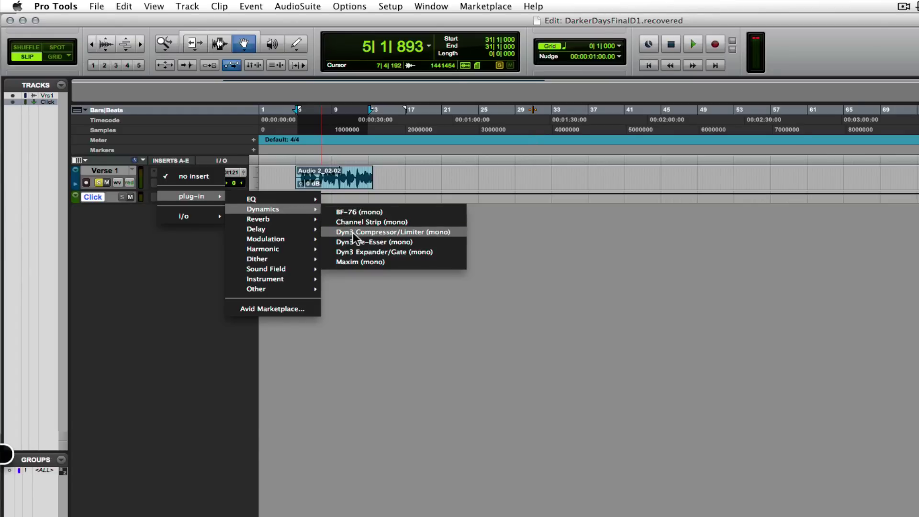
{"action": "left_click", "coordinate": [392, 231]}
{"action": "left_click_drag", "start_coordinate": [394, 212], "coordinate": [392, 211]}
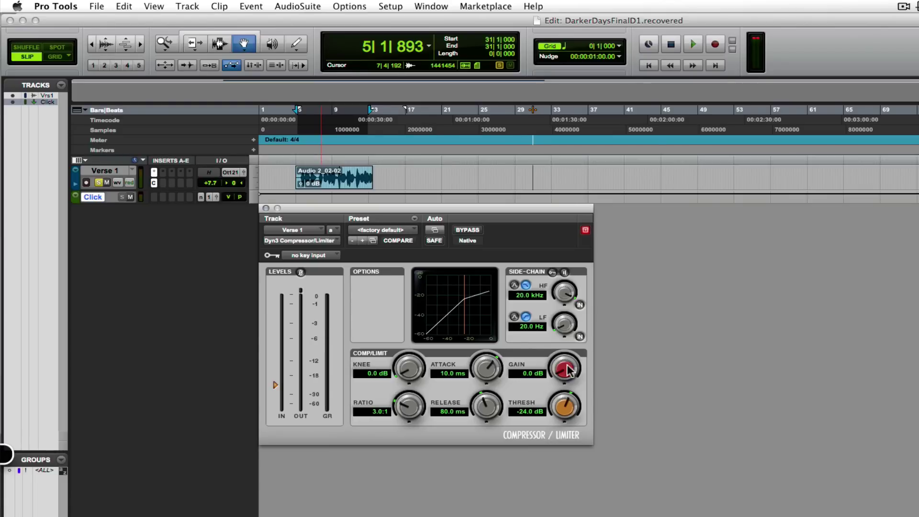
Step: Set the compressor's threshold to -20.4 dB and return its gain to 0.0 dB
{"action": "left_click_drag", "start_coordinate": [568, 371], "coordinate": [565, 382]}
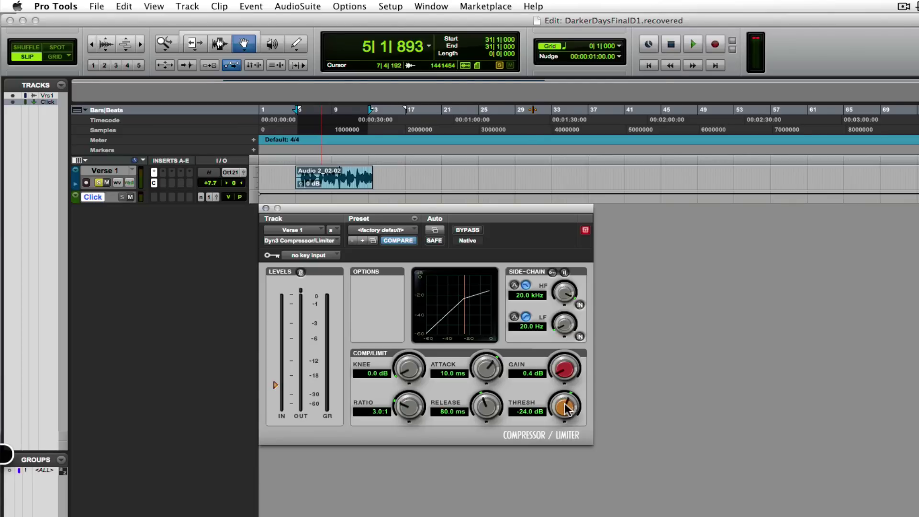
{"action": "left_click_drag", "start_coordinate": [566, 408], "coordinate": [570, 407]}
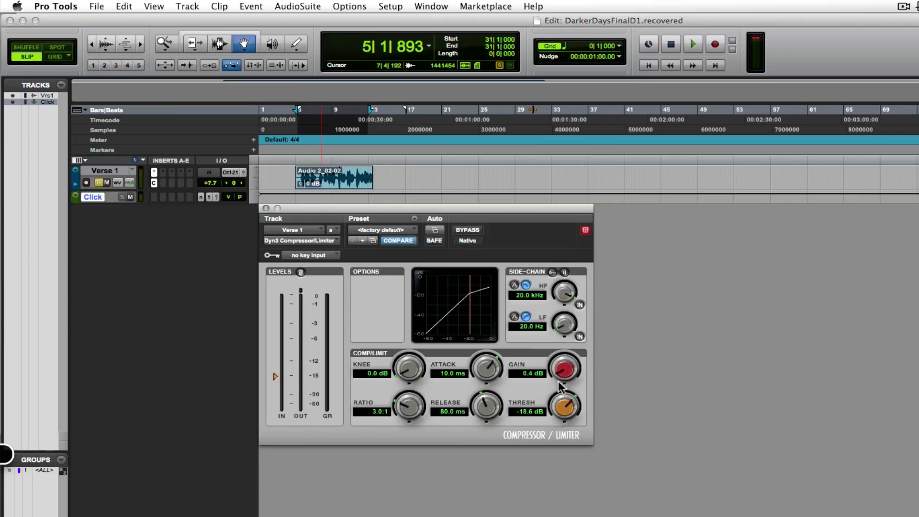
{"action": "left_click_drag", "start_coordinate": [566, 404], "coordinate": [566, 408]}
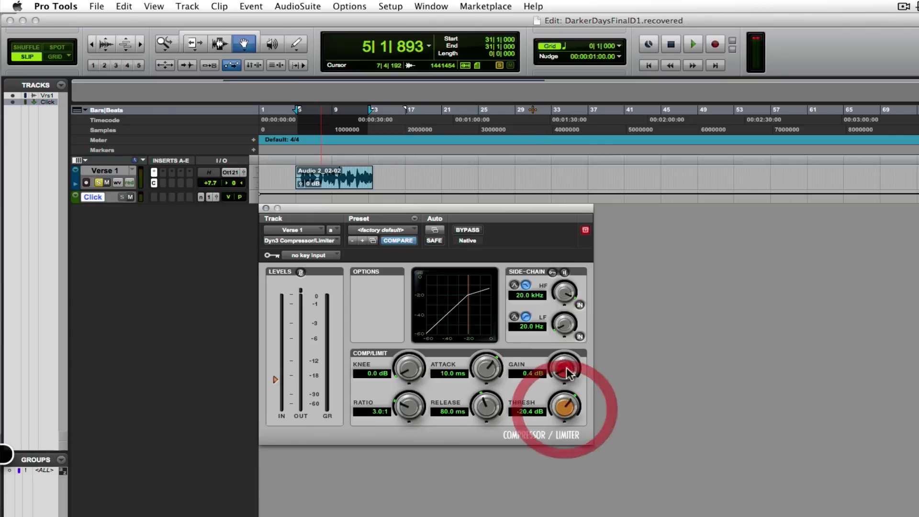
{"action": "left_click_drag", "start_coordinate": [564, 373], "coordinate": [561, 374]}
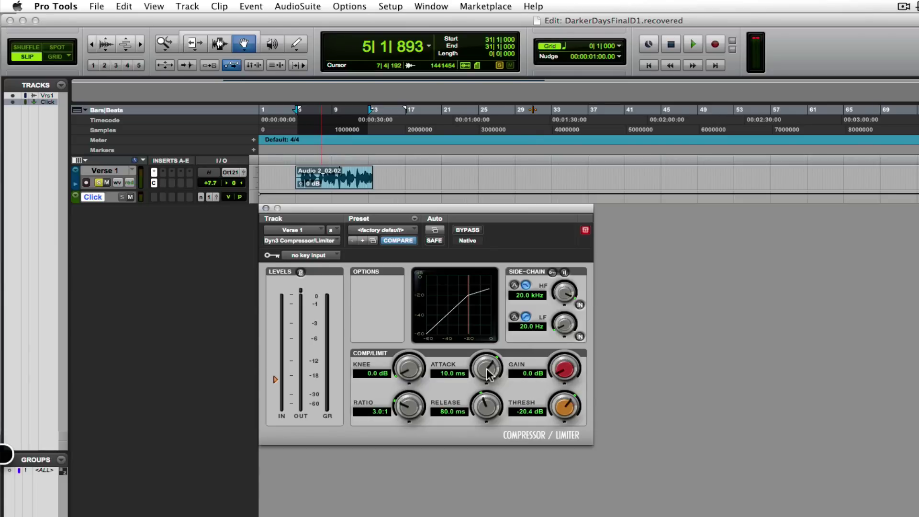
Step: Set the compressor's attack to 684.7 us and its release to 85.5 ms
{"action": "left_click_drag", "start_coordinate": [486, 369], "coordinate": [485, 411]}
{"action": "left_click_drag", "start_coordinate": [485, 369], "coordinate": [486, 371]}
{"action": "mouse_move", "coordinate": [486, 374]}
{"action": "left_mouse_down"}
{"action": "mouse_move", "coordinate": [481, 387]}
{"action": "mouse_move", "coordinate": [484, 378]}
{"action": "left_mouse_up"}
{"action": "left_click", "coordinate": [488, 371]}
{"action": "scroll", "coordinate": [483, 370], "scroll_direction": "down", "scroll_amount": 2}
{"action": "left_click_drag", "start_coordinate": [489, 412], "coordinate": [489, 408]}
Step: Set the compressor's ratio to 2.2:1, gain to 0.3 dB and threshold to -20.1 dB
{"action": "left_click_drag", "start_coordinate": [407, 408], "coordinate": [407, 414]}
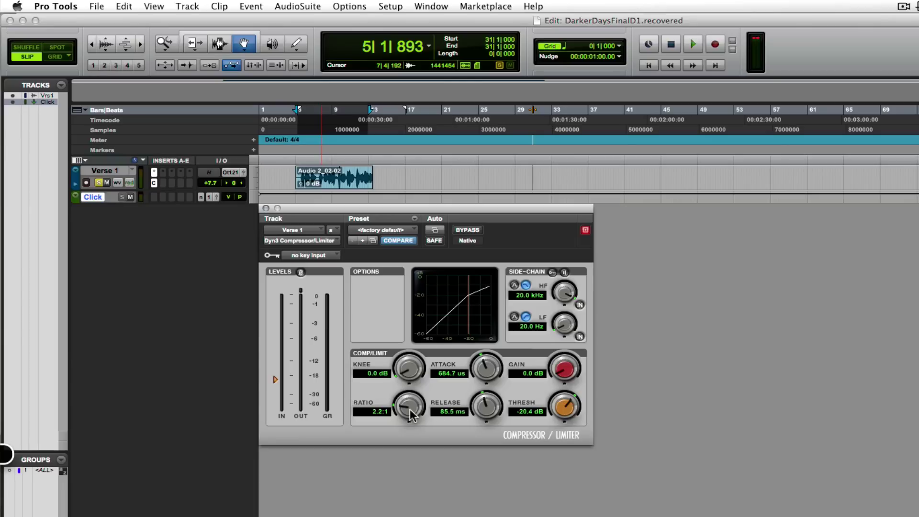
{"action": "left_click_drag", "start_coordinate": [567, 374], "coordinate": [566, 369]}
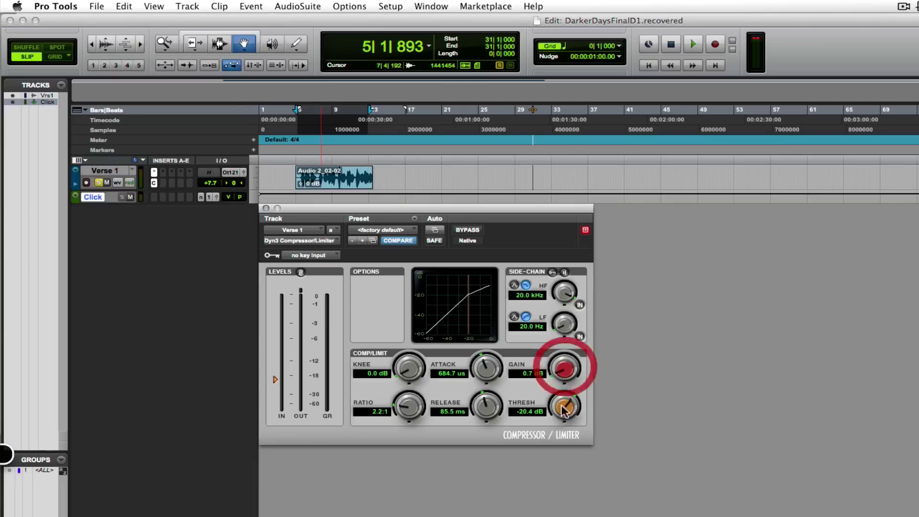
{"action": "left_click_drag", "start_coordinate": [558, 412], "coordinate": [563, 376]}
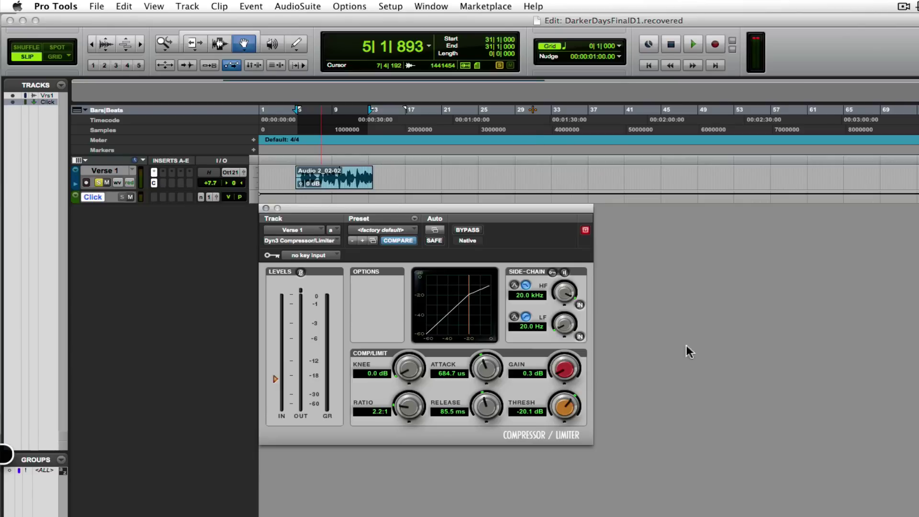
Step: Play the verse with the compressor bypassed to hear the unprocessed vocal, stop playback and reactivate the compressor
{"action": "left_click", "coordinate": [467, 232]}
{"action": "key", "text": "space"}
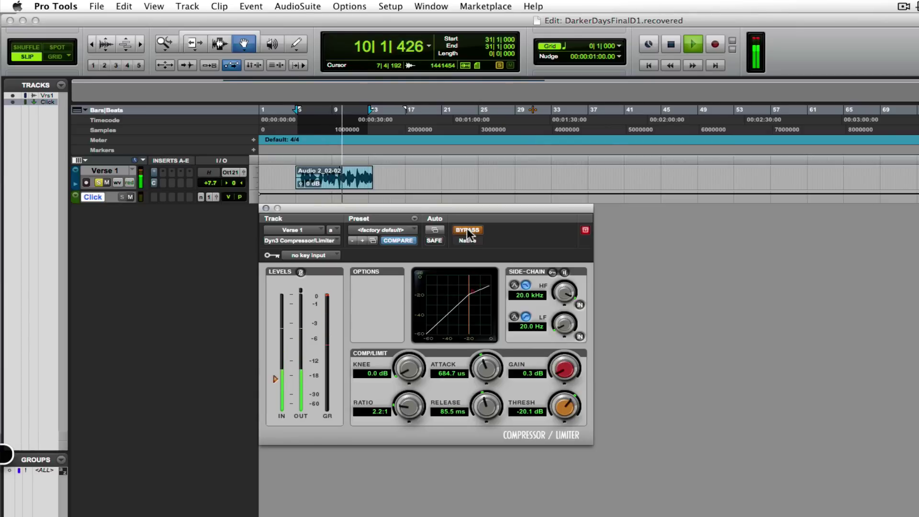
{"action": "key", "text": "space"}
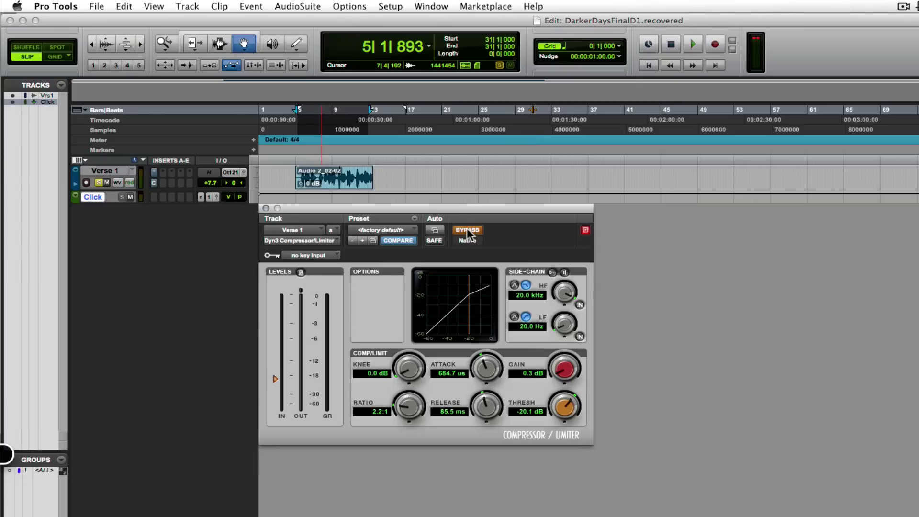
{"action": "left_click", "coordinate": [467, 230]}
Step: Show the Mix window and move the compressor window closer to the channel strips
{"action": "key", "text": "super+equal"}
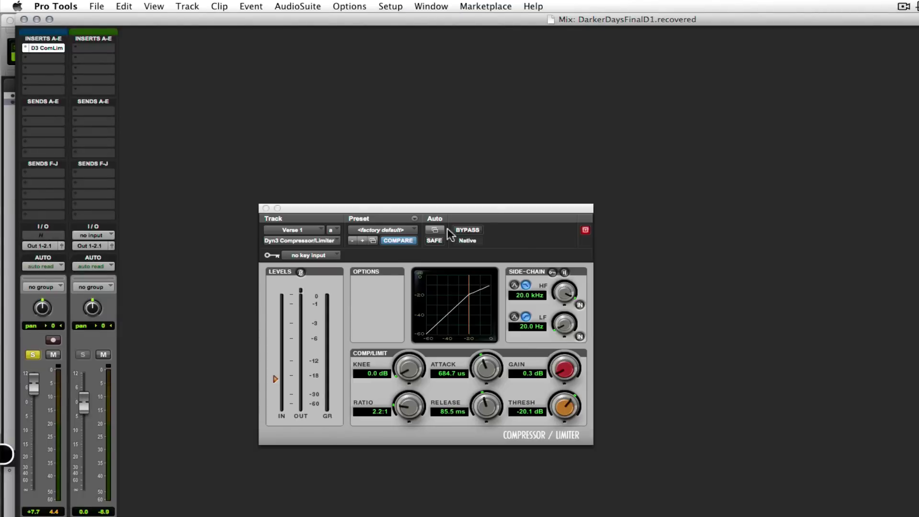
{"action": "left_click_drag", "start_coordinate": [376, 210], "coordinate": [284, 140]}
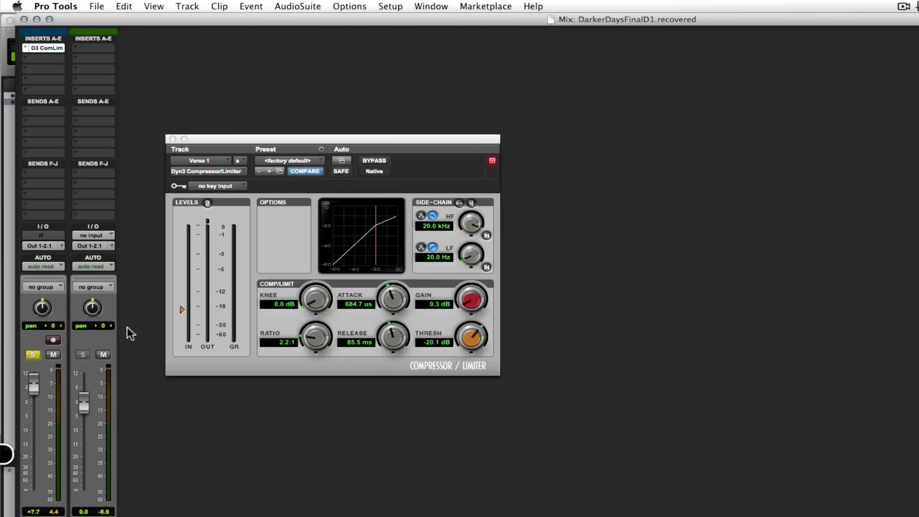
{"action": "left_click_drag", "start_coordinate": [231, 140], "coordinate": [202, 156]}
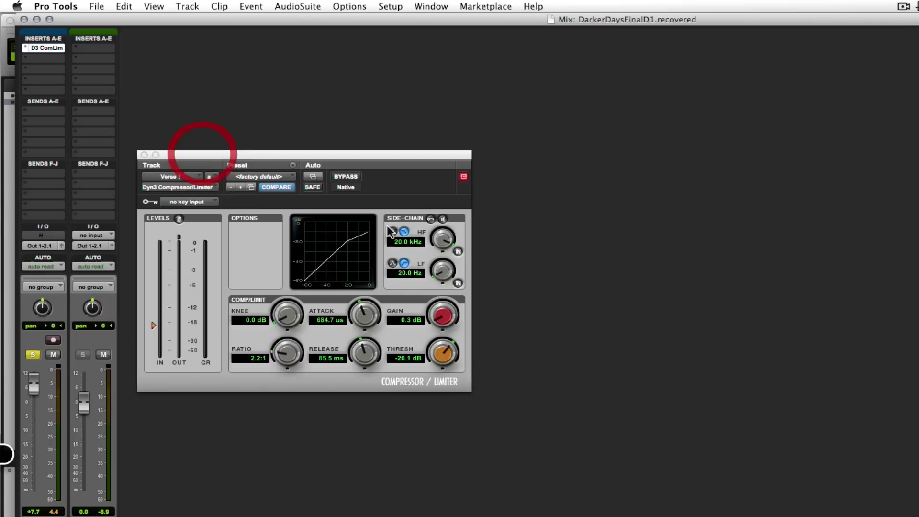
Step: Set the compressor's threshold to -26.1 dB and gain to 2.1 dB, and return to the Edit window with the Verse 1 clip uncovered
{"action": "left_click_drag", "start_coordinate": [446, 355], "coordinate": [438, 361]}
{"action": "left_click_drag", "start_coordinate": [441, 319], "coordinate": [441, 317]}
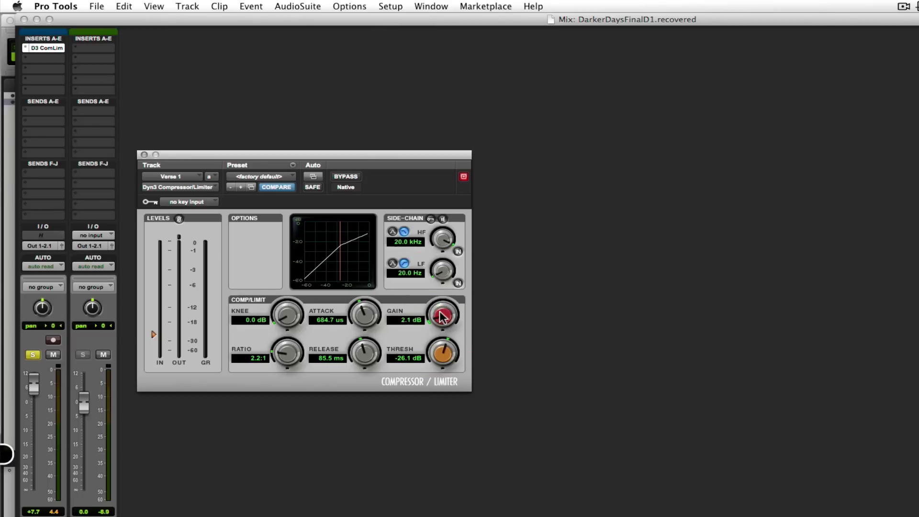
{"action": "key", "text": "super+equal"}
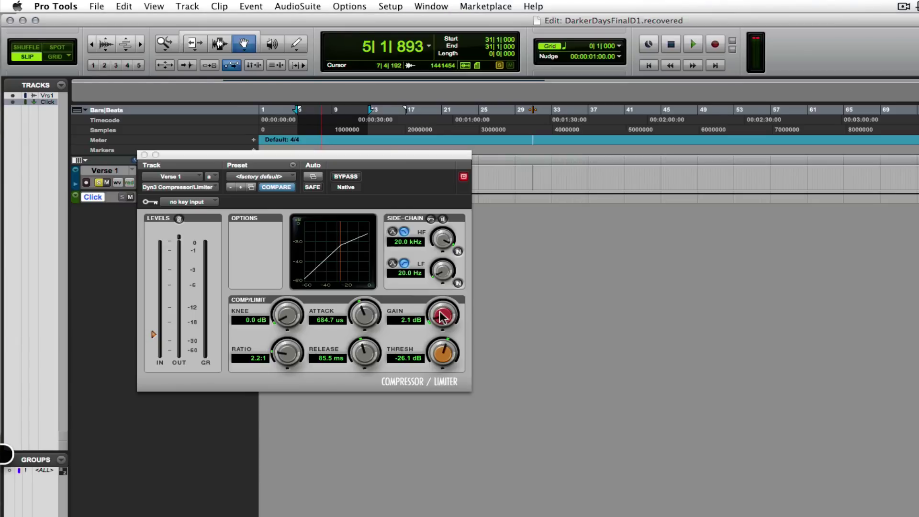
{"action": "left_click_drag", "start_coordinate": [372, 163], "coordinate": [492, 212]}
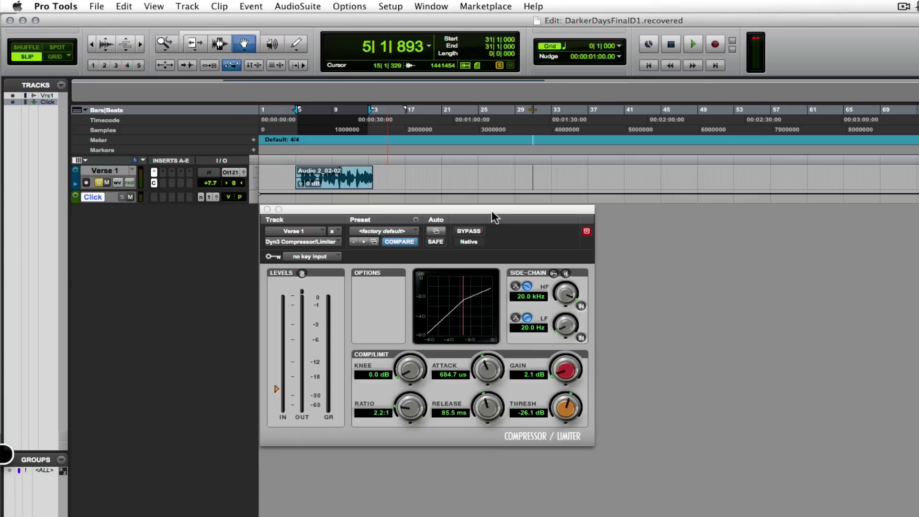
Step: Play the verse and, while listening, set the compressor's threshold to -32.8 dB and raise its gain to 4.3 dB
{"action": "key", "text": "space"}
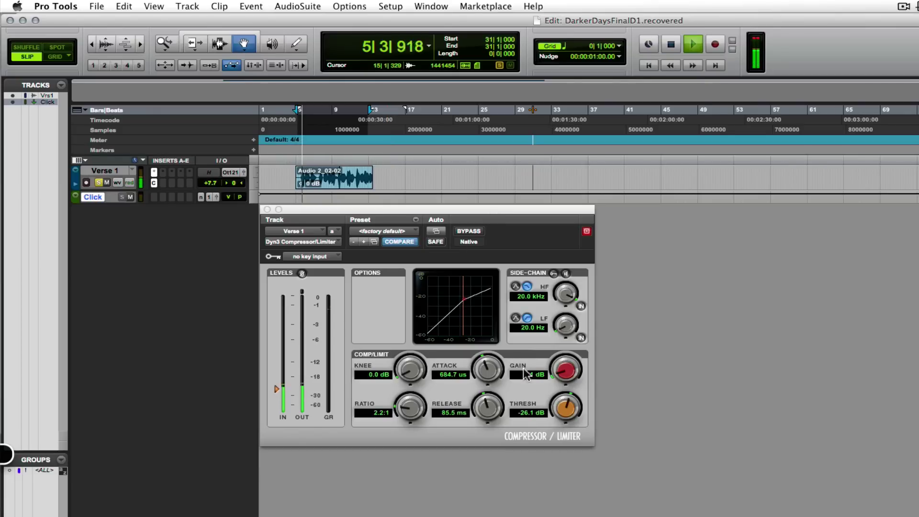
{"action": "mouse_move", "coordinate": [570, 415]}
{"action": "left_mouse_down"}
{"action": "mouse_move", "coordinate": [567, 404]}
{"action": "mouse_move", "coordinate": [556, 417]}
{"action": "left_mouse_up"}
{"action": "left_click_drag", "start_coordinate": [565, 372], "coordinate": [565, 365]}
{"action": "left_click_drag", "start_coordinate": [564, 409], "coordinate": [564, 405]}
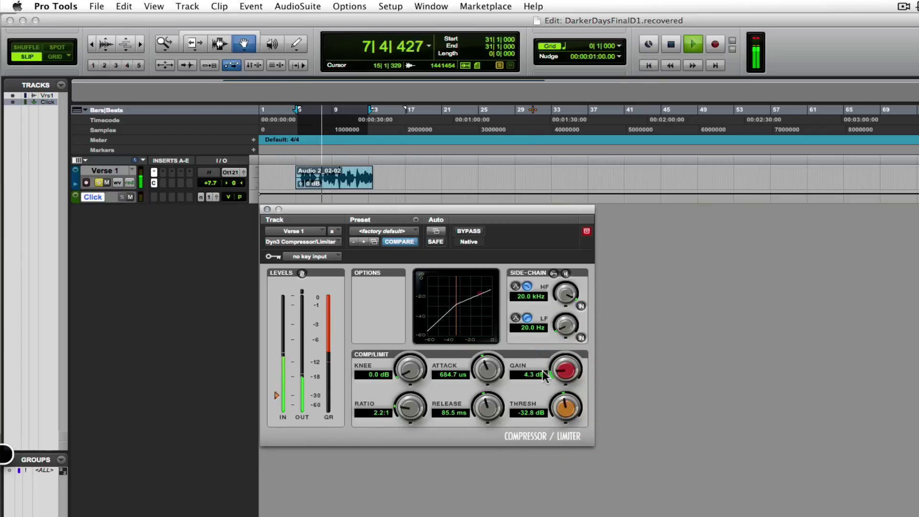
Step: During playback, set the compressor's ratio to 2.5:1 and gain to 3.3 dB, lower the threshold further, and stop playback
{"action": "mouse_move", "coordinate": [412, 406]}
{"action": "left_mouse_down"}
{"action": "mouse_move", "coordinate": [411, 393]}
{"action": "mouse_move", "coordinate": [409, 415]}
{"action": "left_mouse_up"}
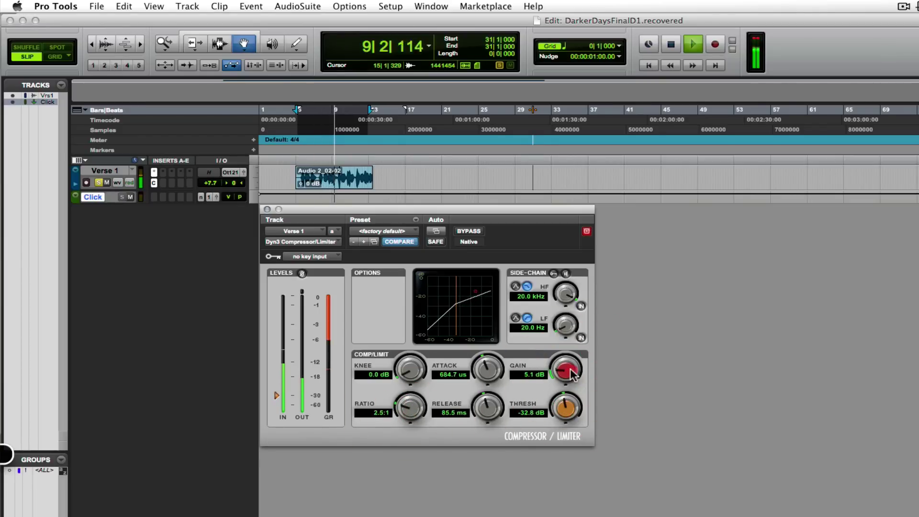
{"action": "mouse_move", "coordinate": [565, 376]}
{"action": "left_mouse_down"}
{"action": "mouse_move", "coordinate": [565, 368]}
{"action": "mouse_move", "coordinate": [564, 384]}
{"action": "left_mouse_up"}
{"action": "mouse_move", "coordinate": [568, 410]}
{"action": "left_mouse_down"}
{"action": "mouse_move", "coordinate": [575, 402]}
{"action": "mouse_move", "coordinate": [557, 422]}
{"action": "left_mouse_up"}
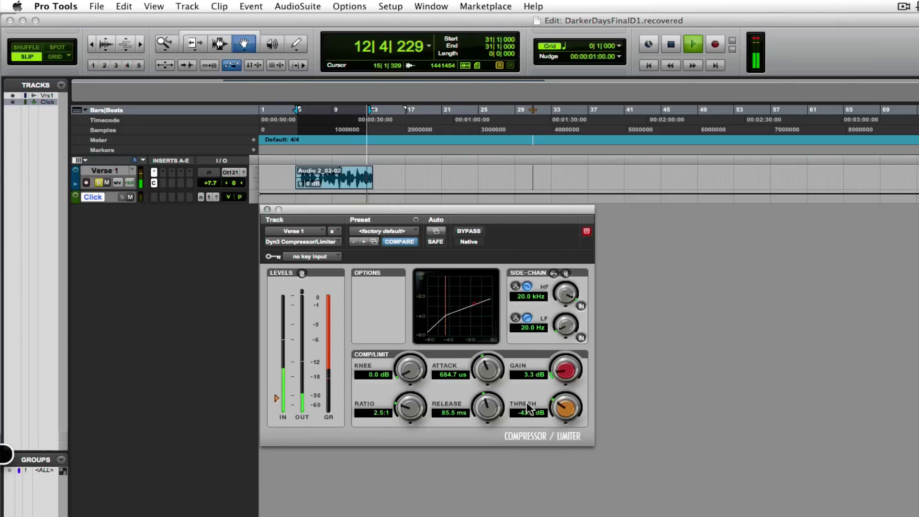
{"action": "key", "text": "space"}
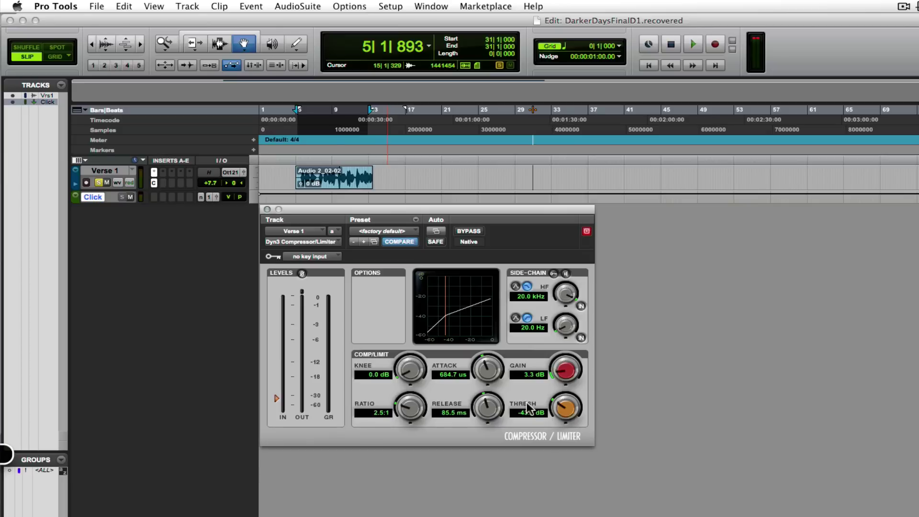
Step: Raise the compressor's threshold to -30.7 dB and its gain to 5.4 dB
{"action": "mouse_move", "coordinate": [567, 407]}
{"action": "left_mouse_down"}
{"action": "mouse_move", "coordinate": [564, 391]}
{"action": "mouse_move", "coordinate": [563, 400]}
{"action": "left_mouse_up"}
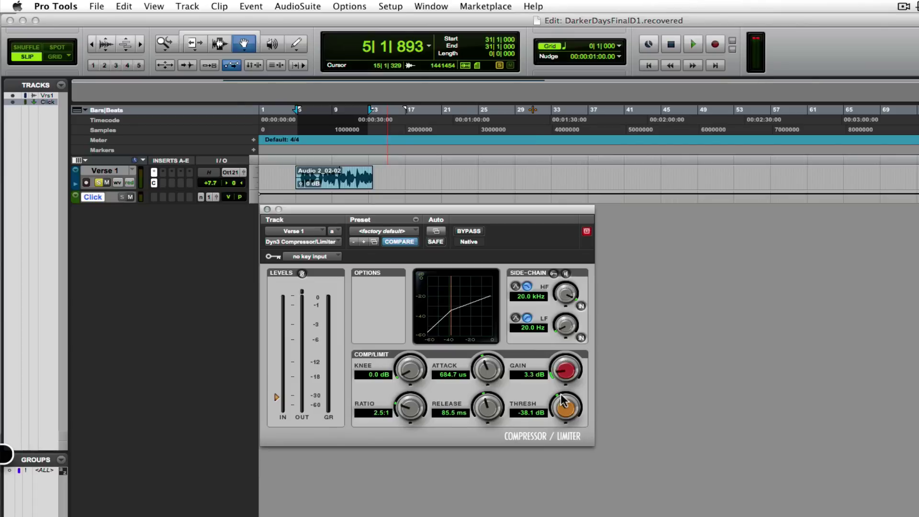
{"action": "left_click", "coordinate": [567, 408]}
{"action": "left_click_drag", "start_coordinate": [568, 410], "coordinate": [568, 369]}
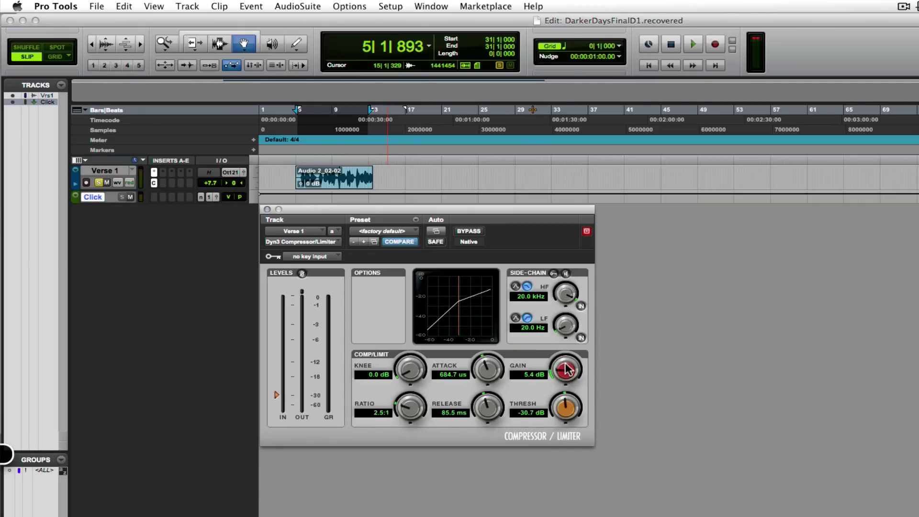